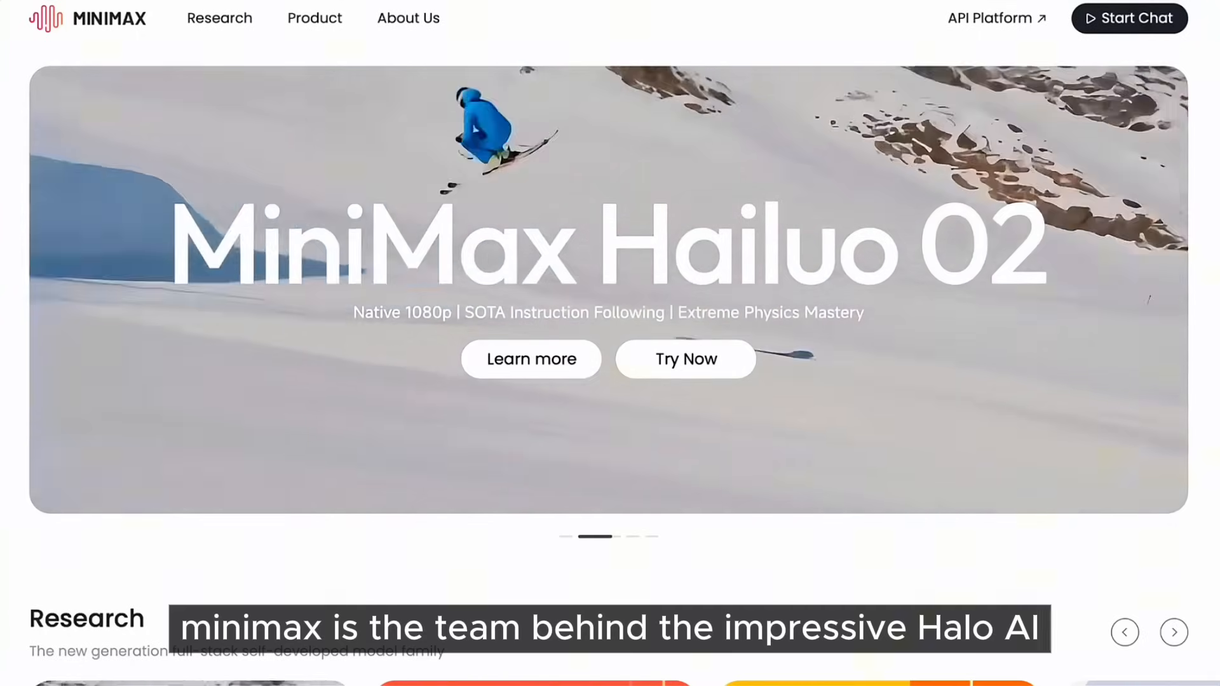
pyautogui.scroll(-1, 610, 343)
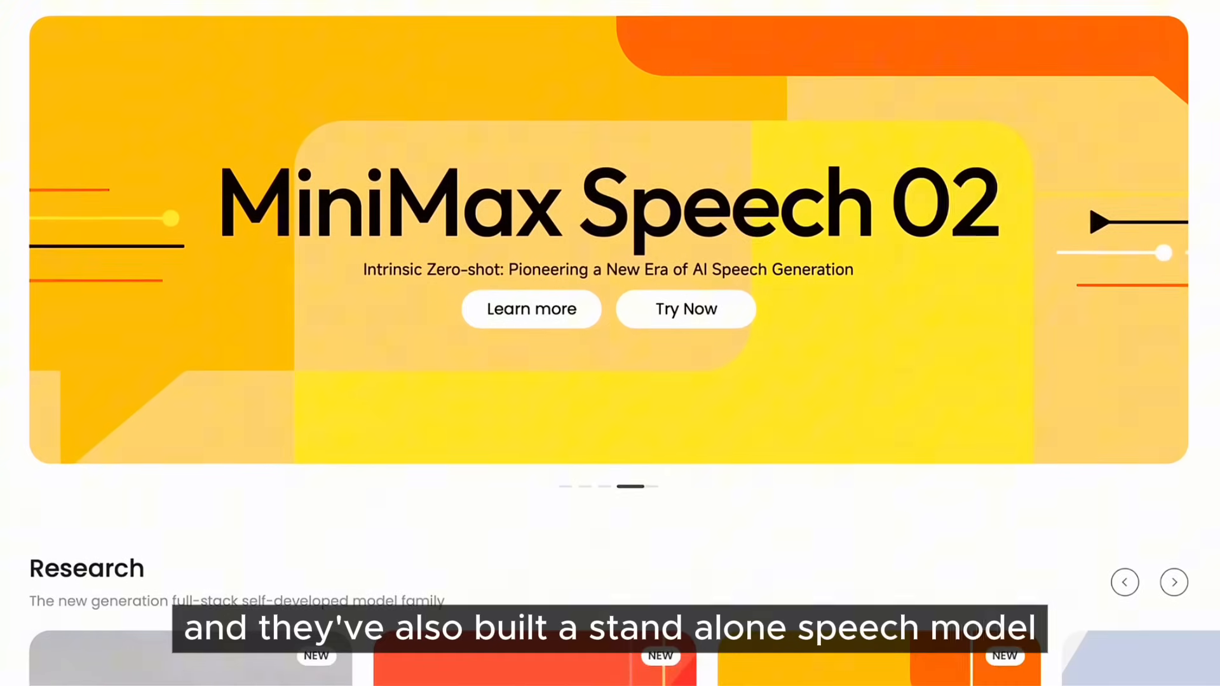
pyautogui.scroll(-1, 610, 343)
pyautogui.scroll(-1, 611, 343)
pyautogui.scroll(-1, 610, 343)
pyautogui.scroll(-1, 610, 343)
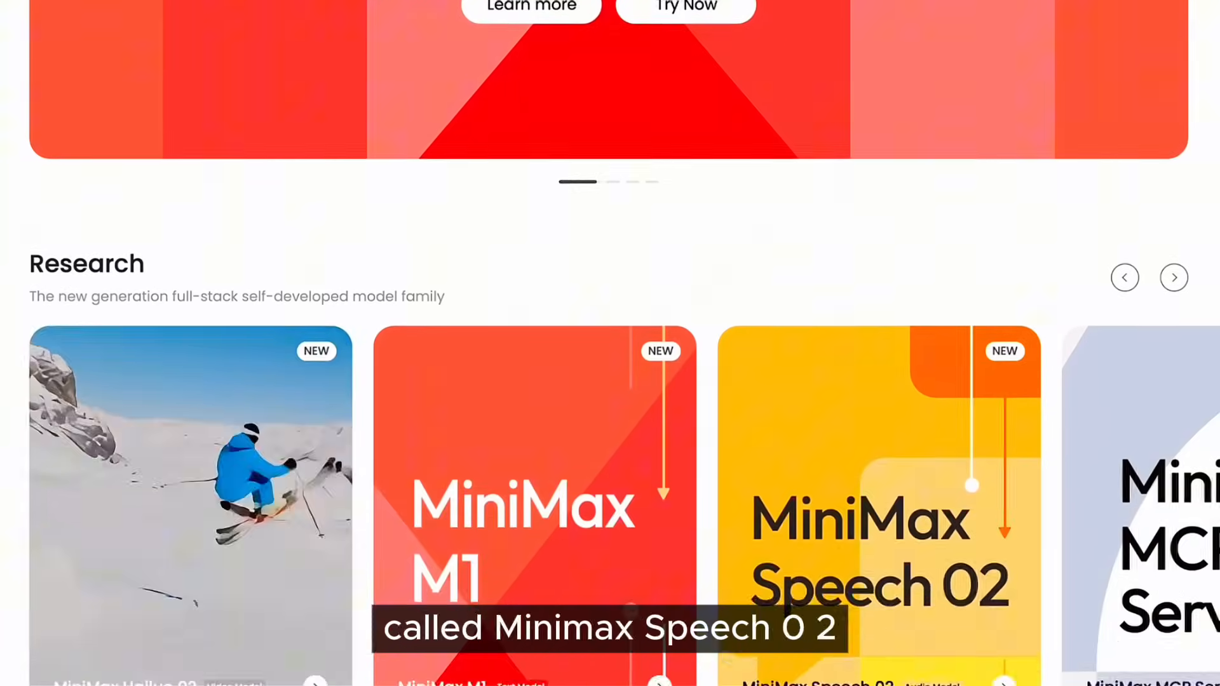
pyautogui.scroll(-1, 610, 344)
pyautogui.scroll(-1, 610, 343)
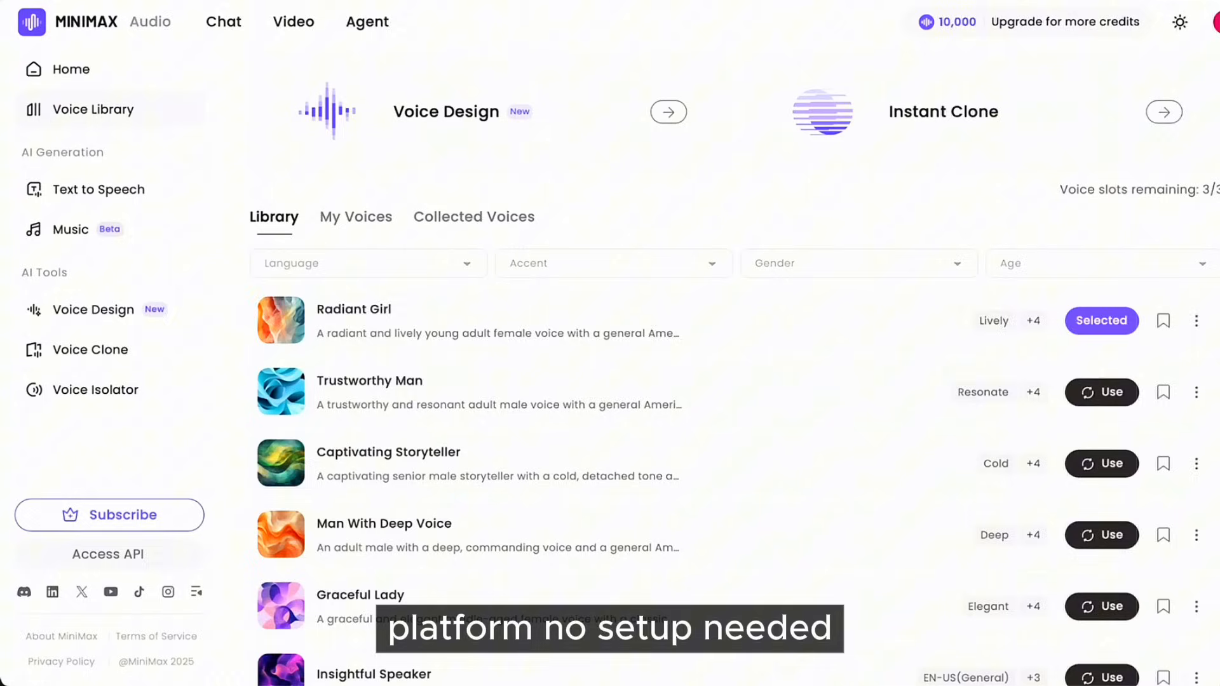
# Browse the voice library's Language, Accent, Gender and Age filter choices.
pyautogui.click(367, 263)
pyautogui.scroll(-1, 367, 353)
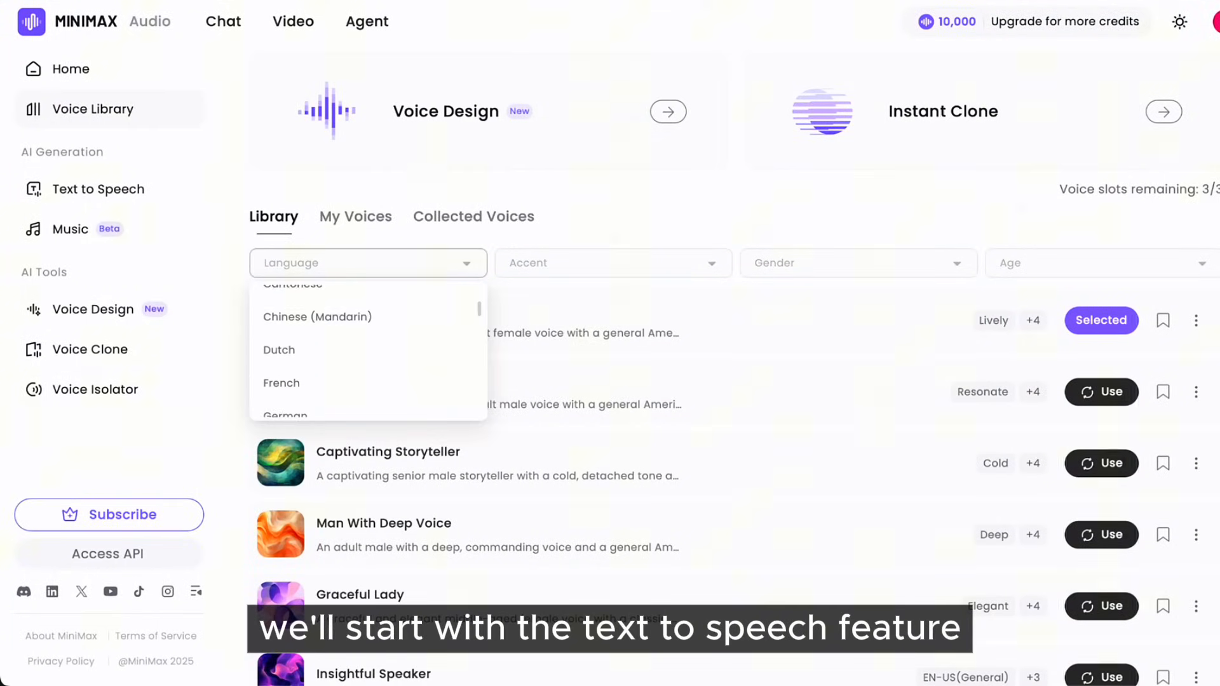
pyautogui.scroll(-2, 367, 352)
pyautogui.scroll(-1, 366, 354)
pyautogui.click(613, 263)
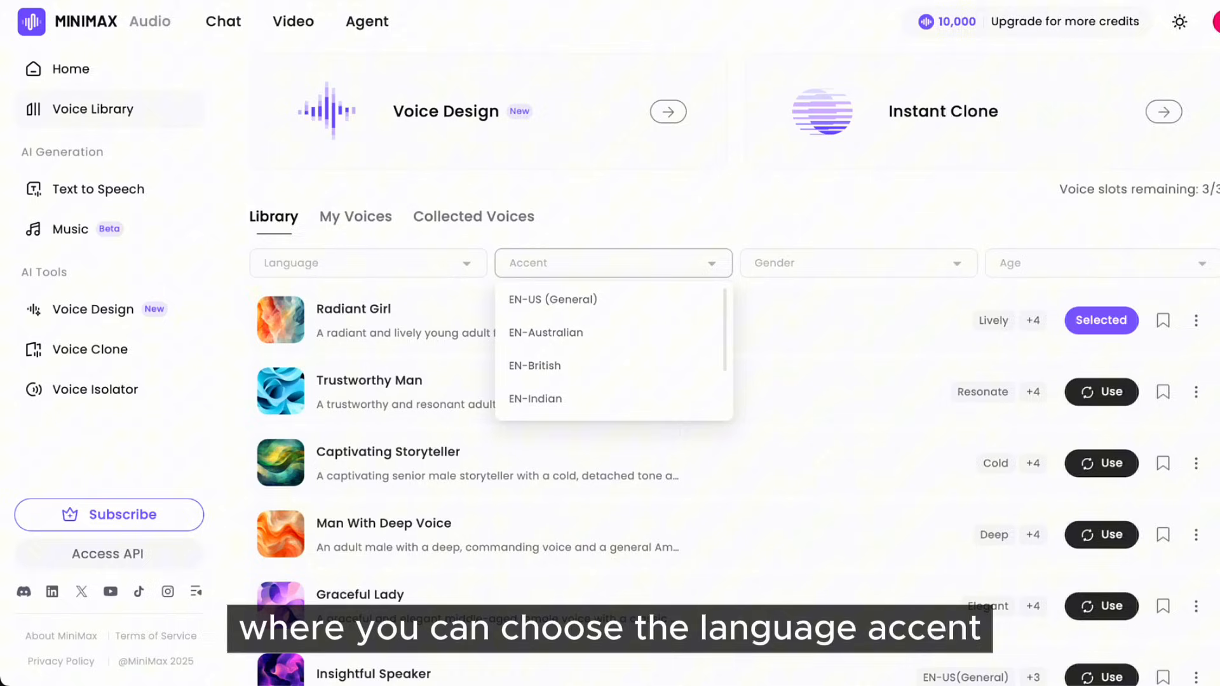
pyautogui.click(858, 263)
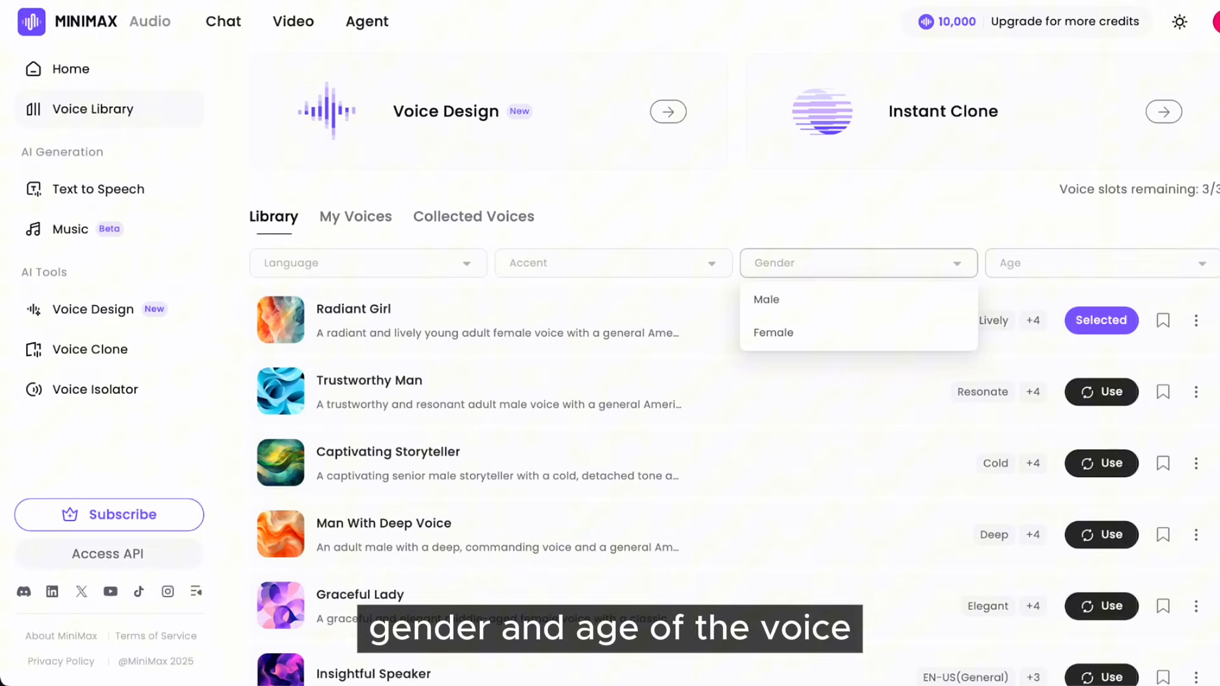
pyautogui.click(1101, 264)
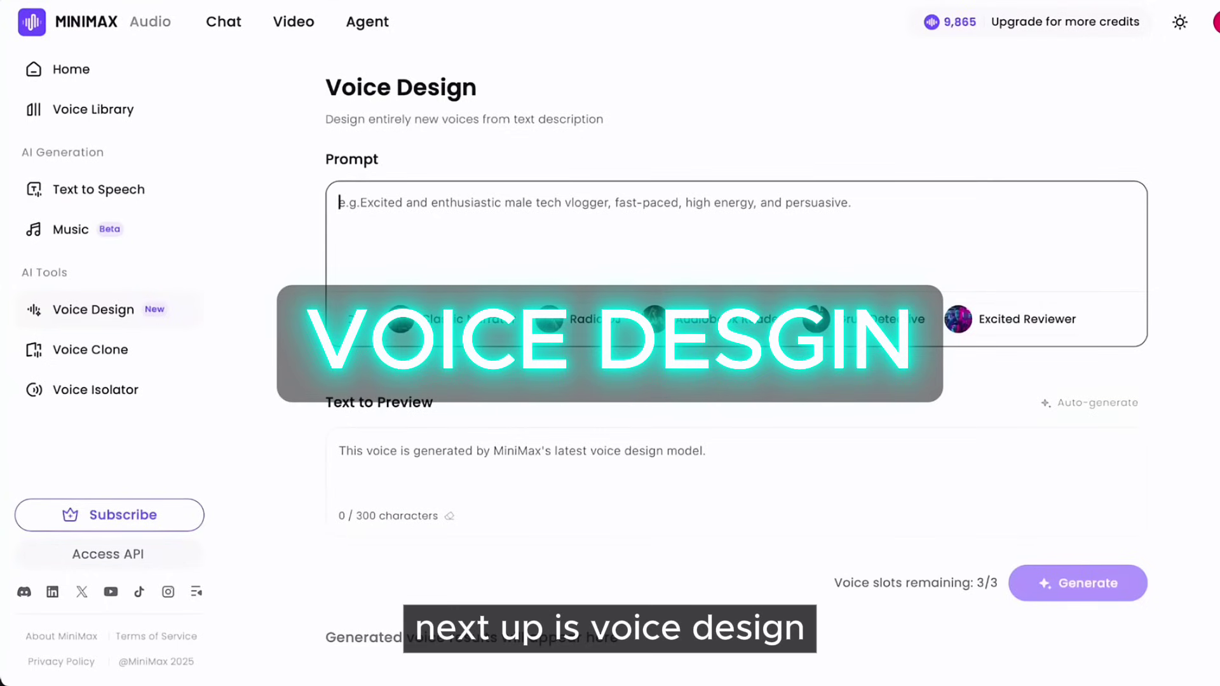
pyautogui.write('A cute Japanese anime girl voice. High-pitched, cheerful tone. Slightly exaggerated emotion. Speaks with playful rhythm and rising intonation at the end of sentences.')
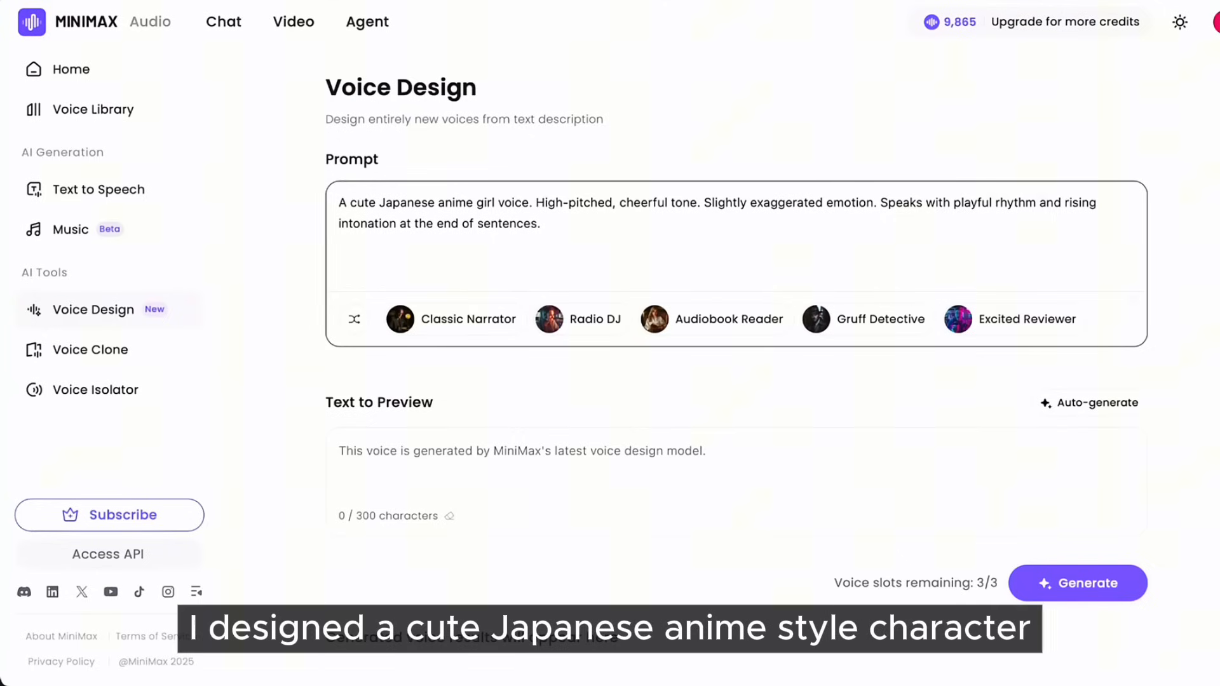
# Enter the Onii-chan preview text and generate previews of the designed anime-girl voice.
pyautogui.press('Tab')
pyautogui.write("Onii-chan! Are we really using AI to make voices now? That's so cool~! Sugoiii")
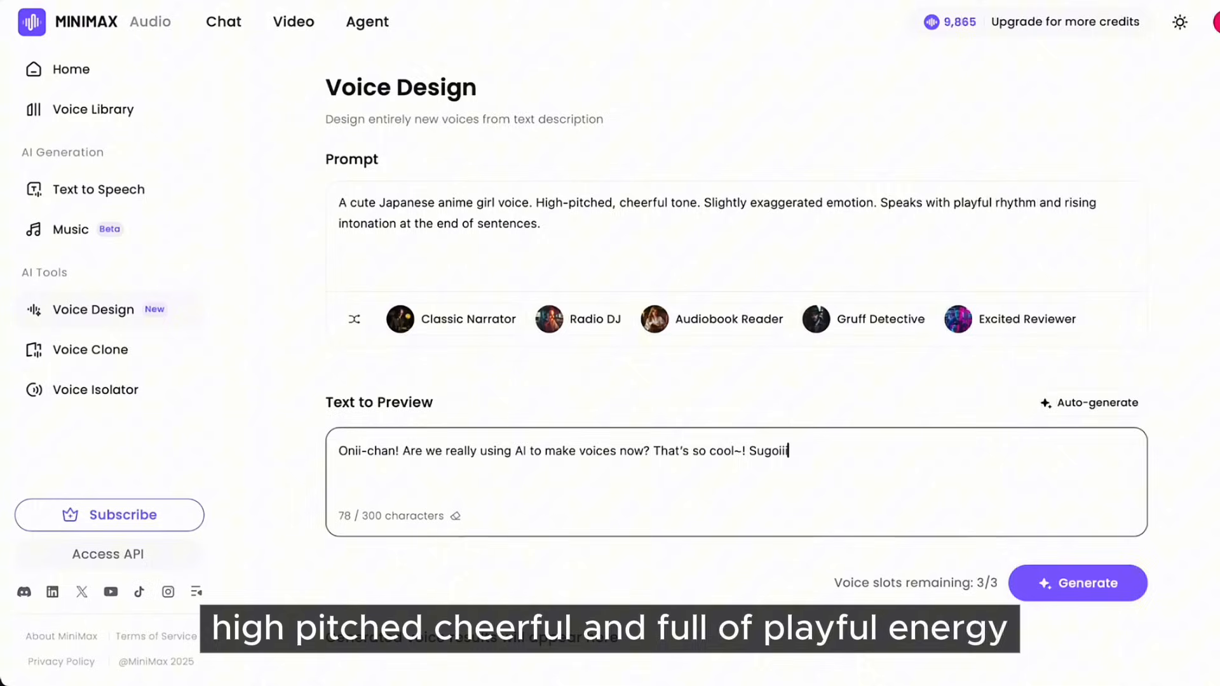
pyautogui.click(1077, 583)
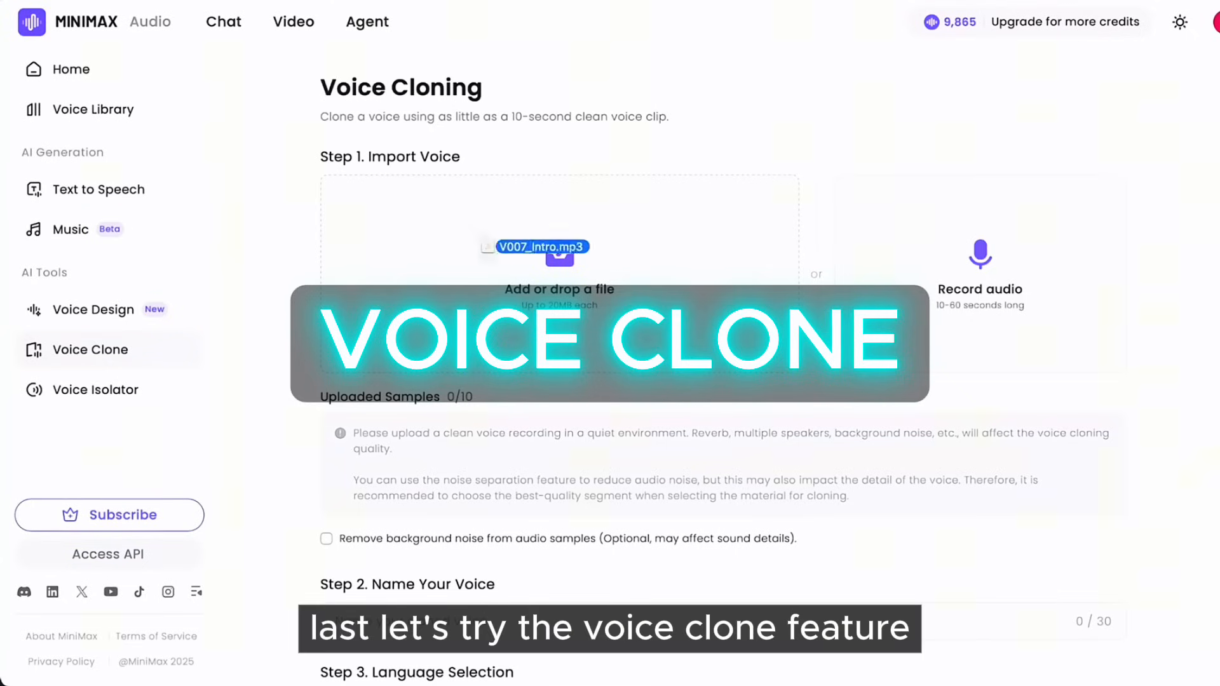
# Add V007_Intro.mp3, V007_Hook.mp3 and V007_Outro.mp3 as voice-cloning samples.
pyautogui.moveTo(486, 247); pyautogui.dragTo(488, 251)
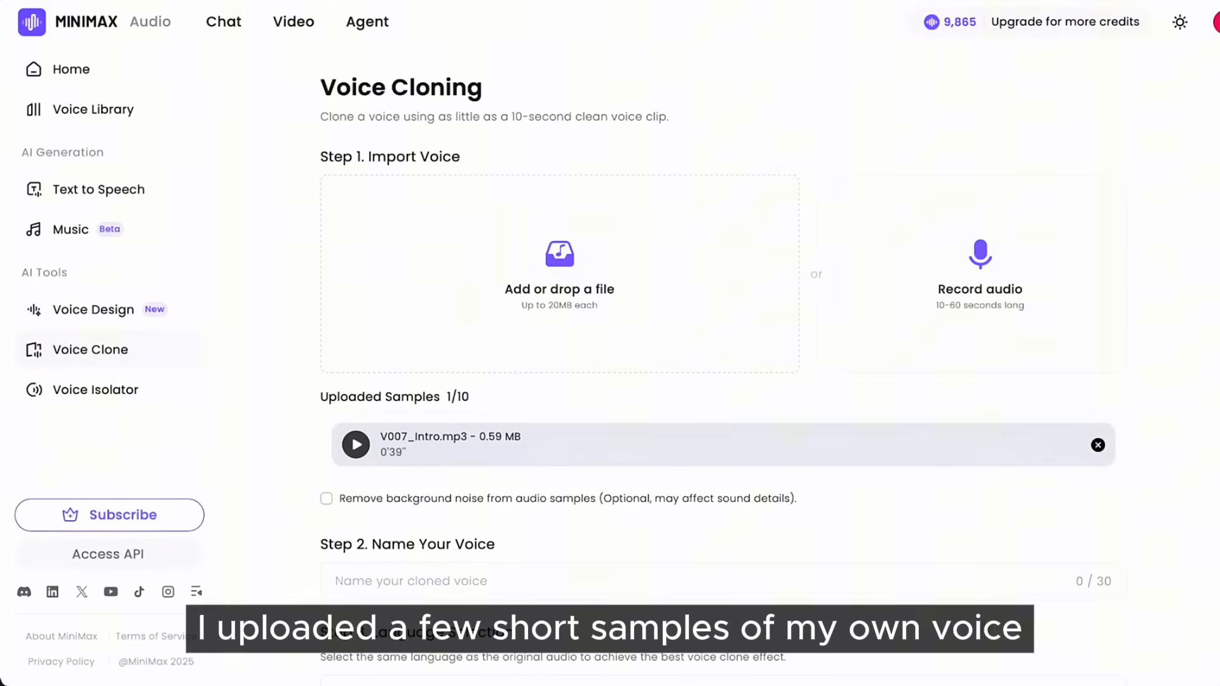
pyautogui.moveTo(541, 291); pyautogui.dragTo(542, 291)
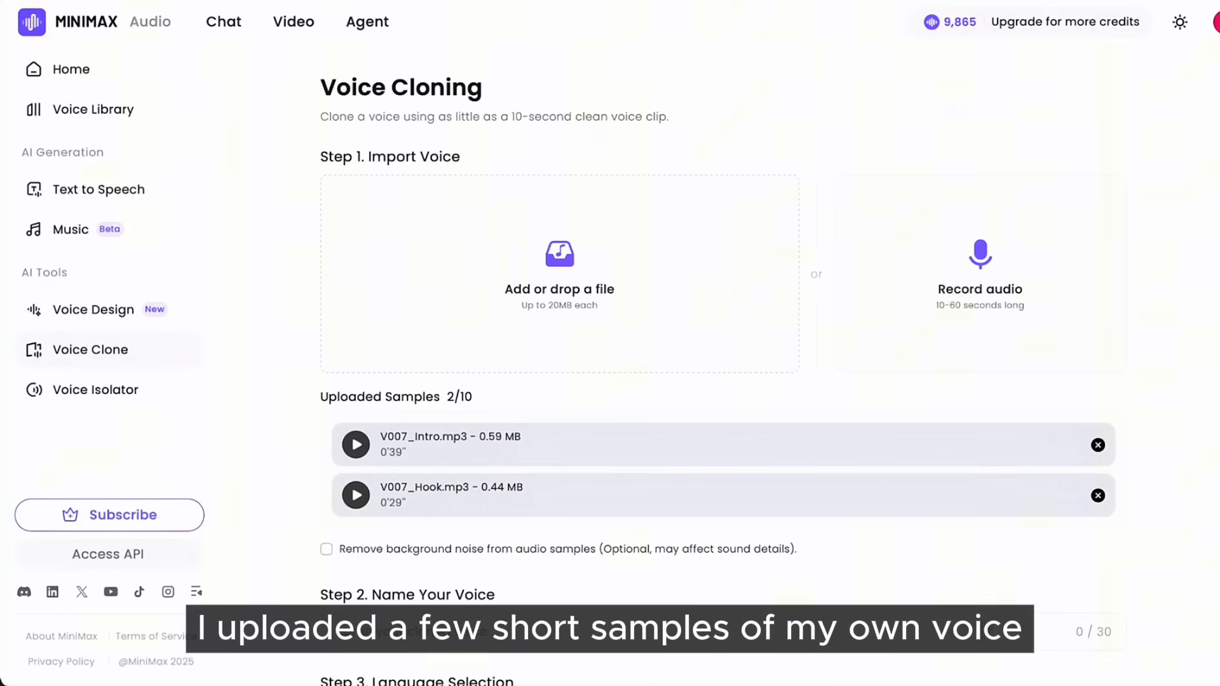
pyautogui.moveTo(540, 354); pyautogui.dragTo(540, 355)
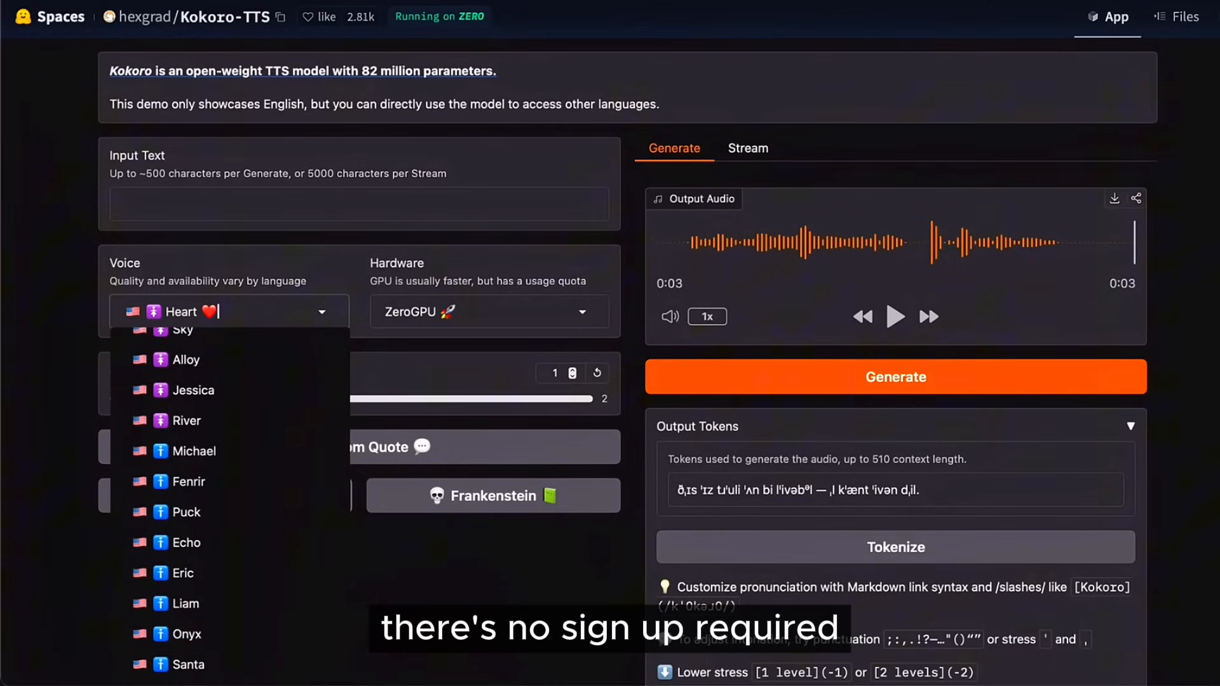
# Look at the available Hardware choices in the Kokoro-TTS demo.
pyautogui.click(458, 312)
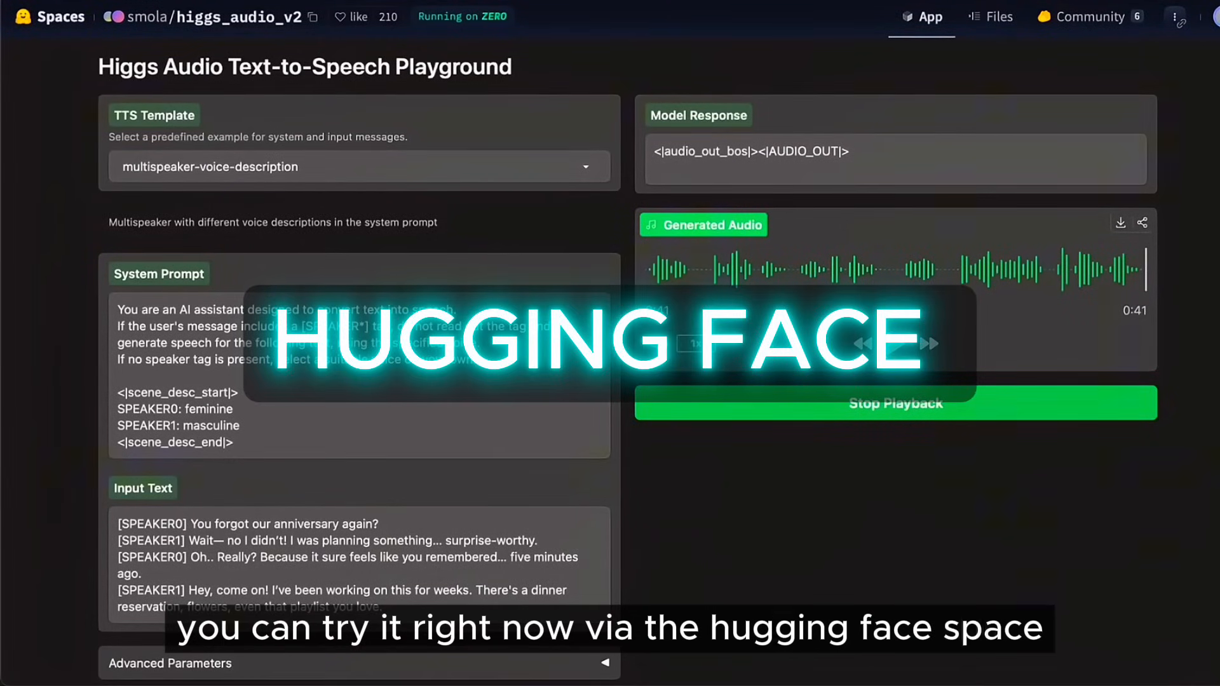
# Review the TTS template list and select the whole two-speaker dialogue in Input Text.
pyautogui.click(298, 167)
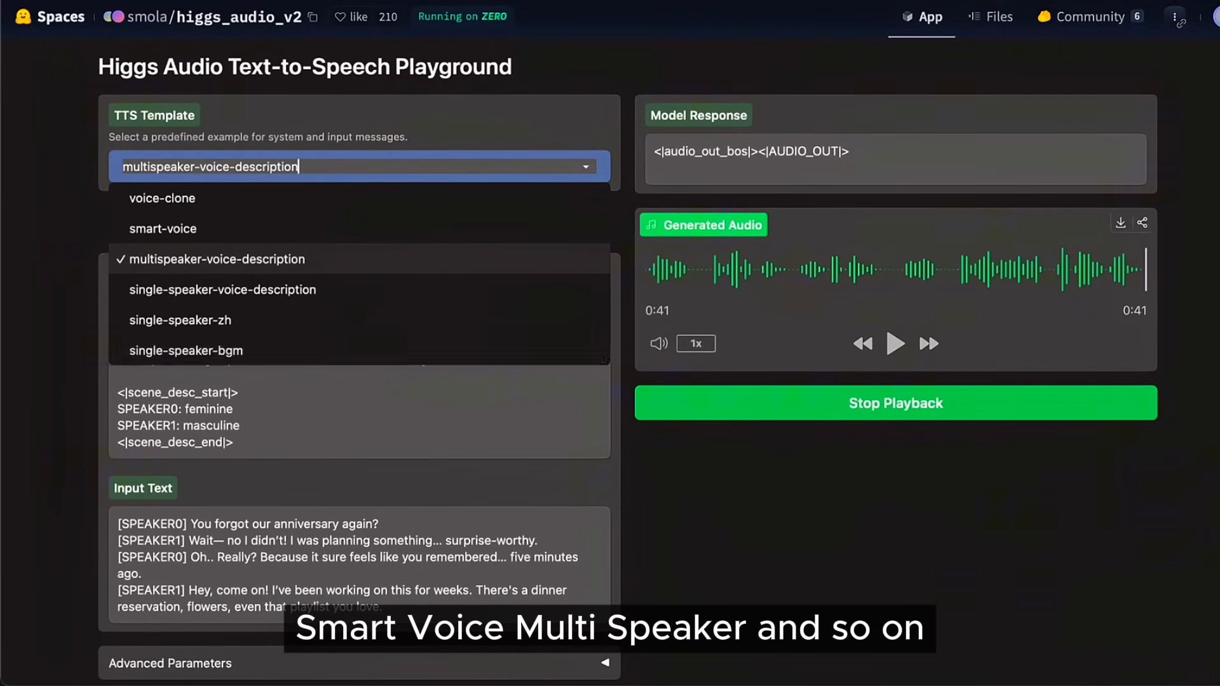
pyautogui.press('Escape')
pyautogui.moveTo(118, 520); pyautogui.dragTo(603, 610)
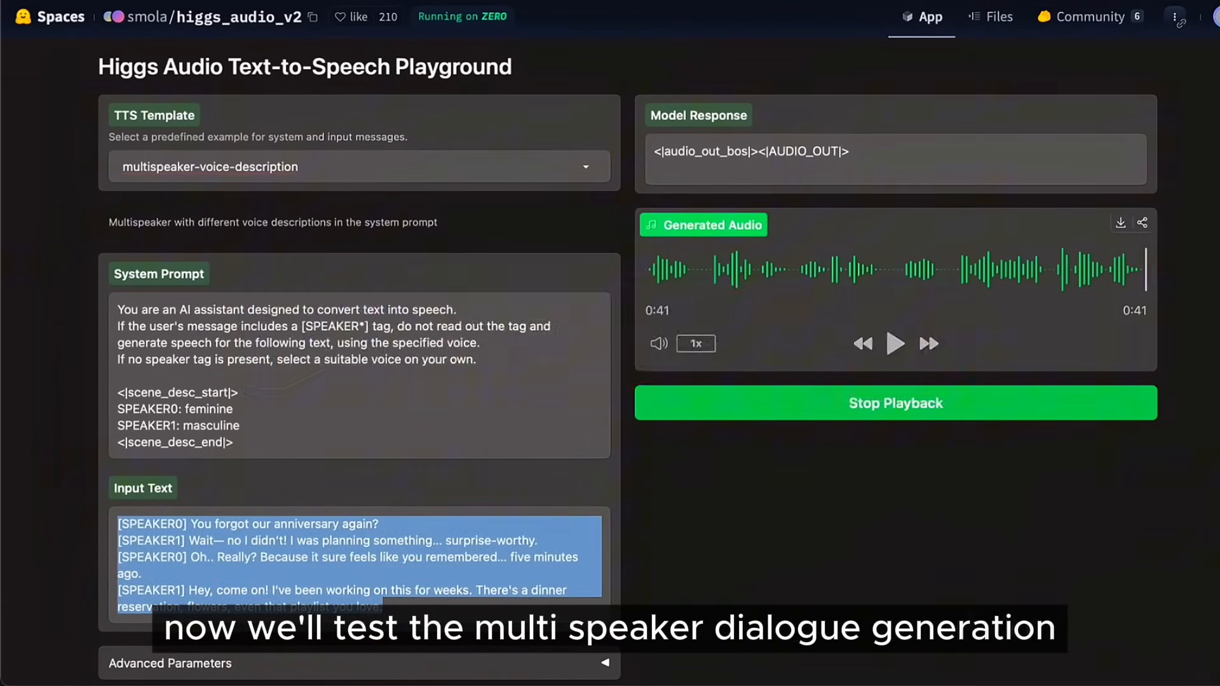
pyautogui.scroll(-2, 611, 381)
pyautogui.scroll(-1, 610, 343)
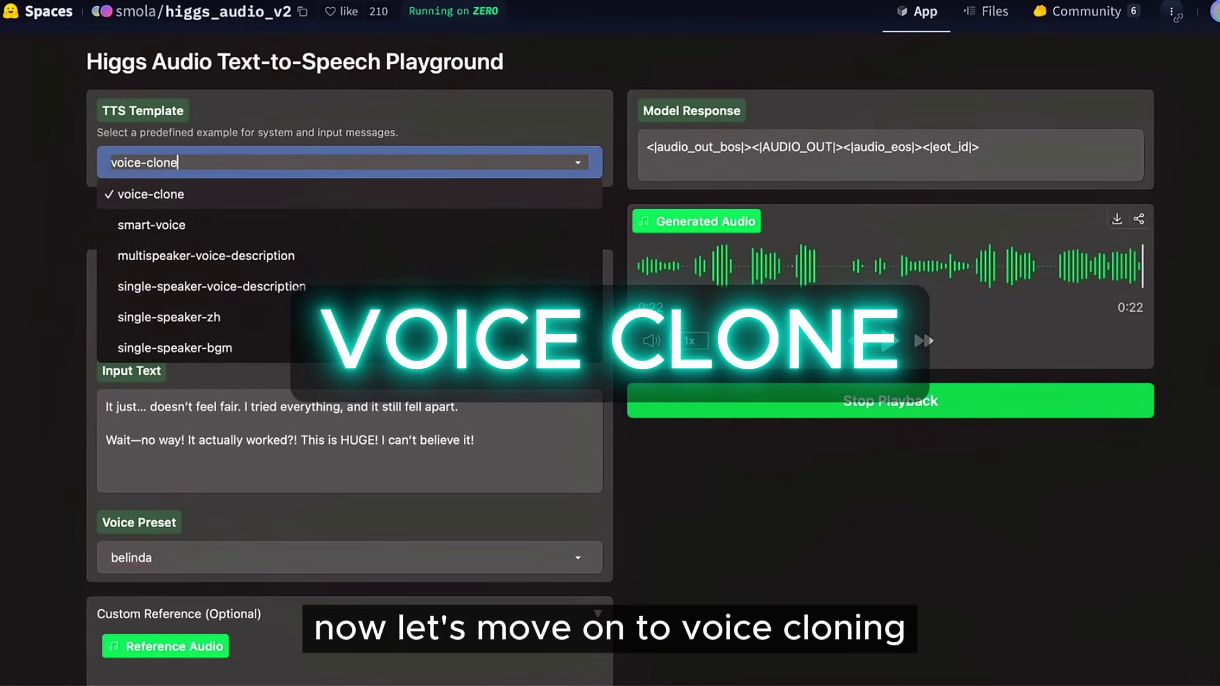
# Confirm the voice-clone template, highlight the emotional sentences and upload a girl's voice recording as reference.
pyautogui.press('Return')
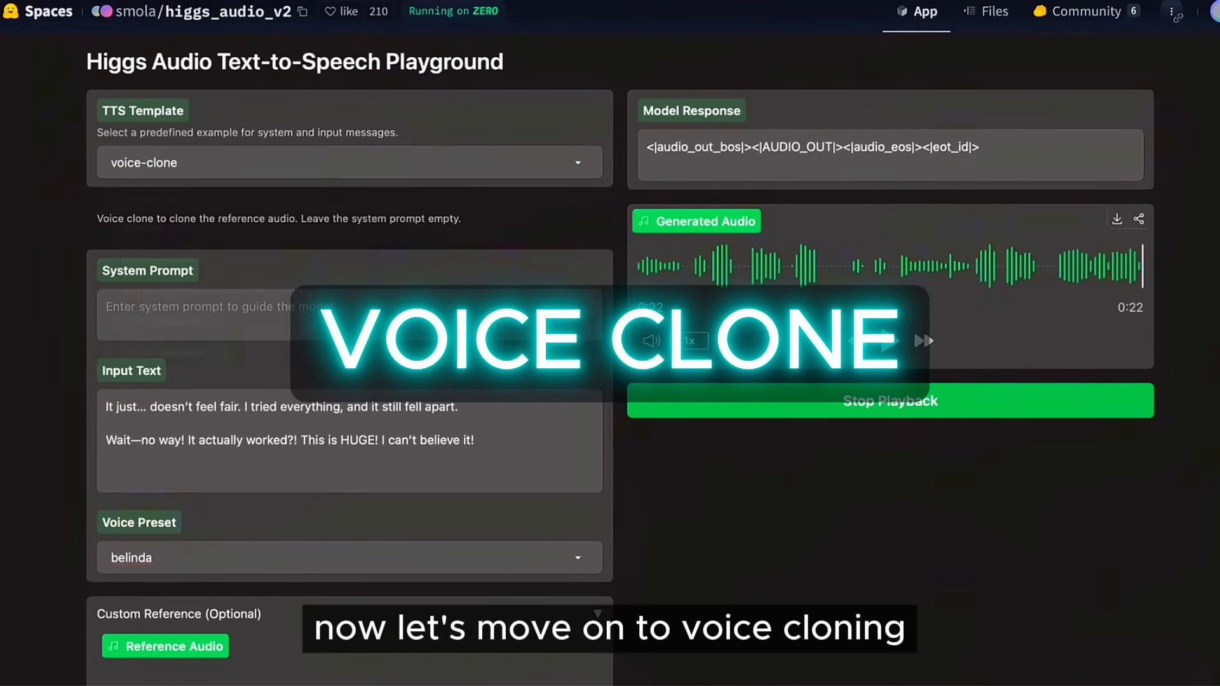
pyautogui.moveTo(105, 407); pyautogui.dragTo(358, 441)
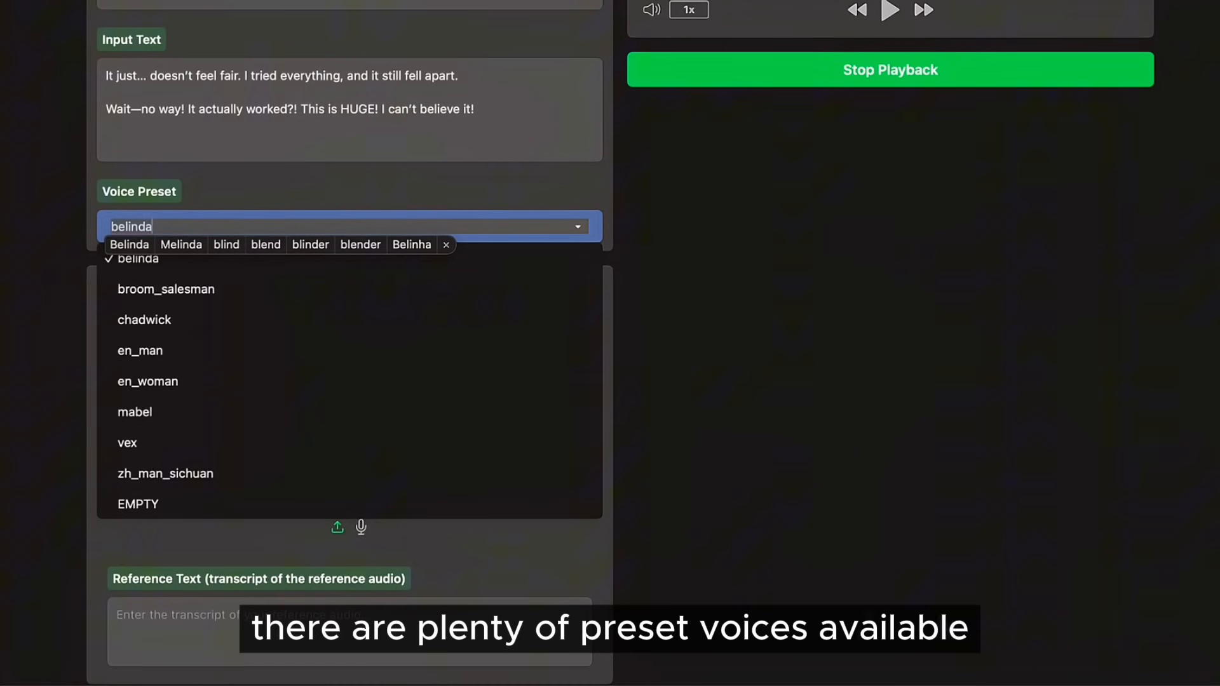
pyautogui.press('Escape')
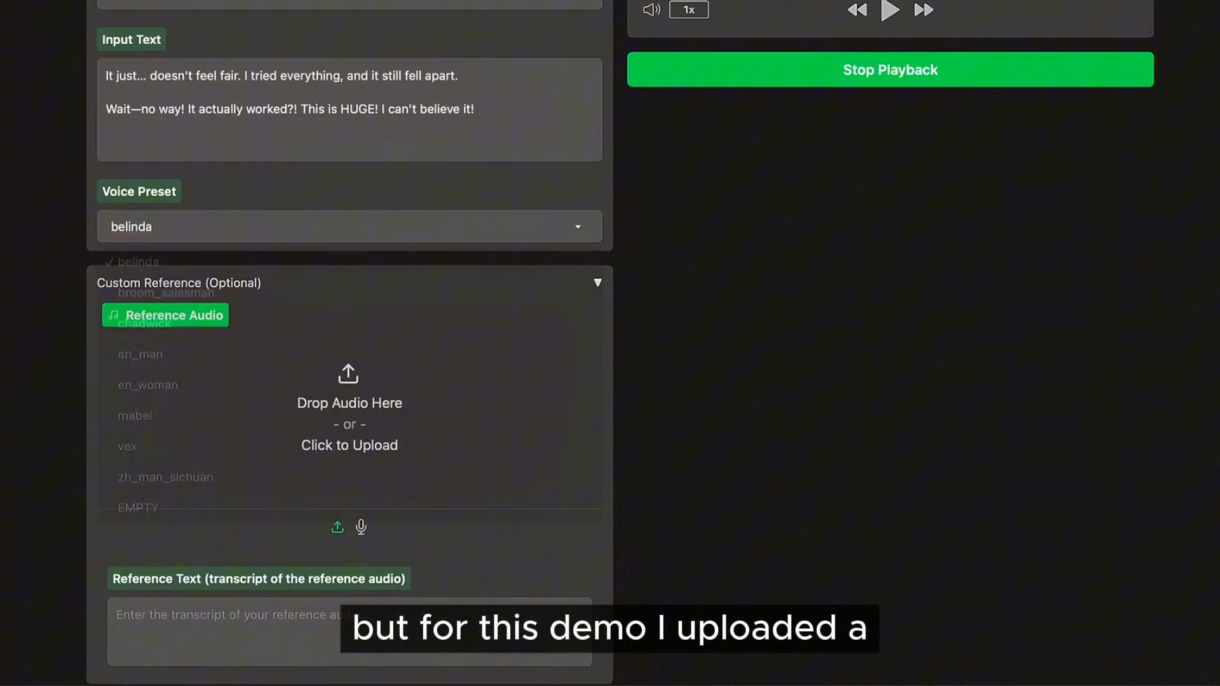
pyautogui.moveTo(358, 336); pyautogui.dragTo(276, 429)
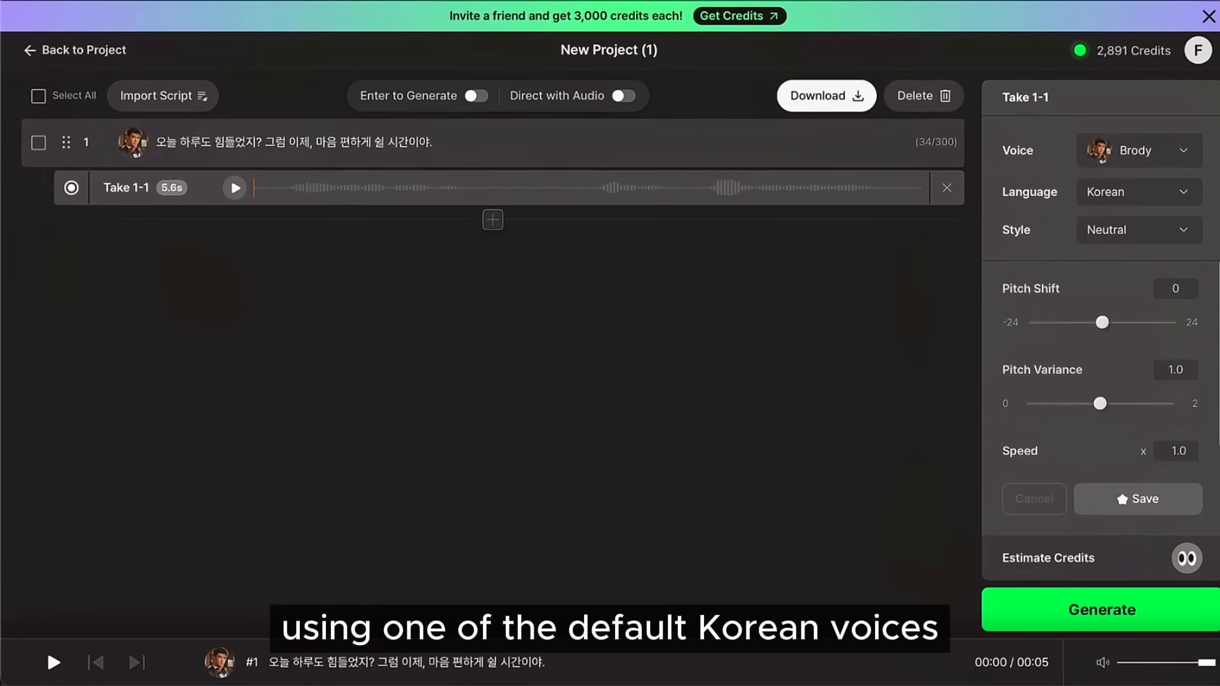
# Play the generated Korean Brody take.
pyautogui.press('space')
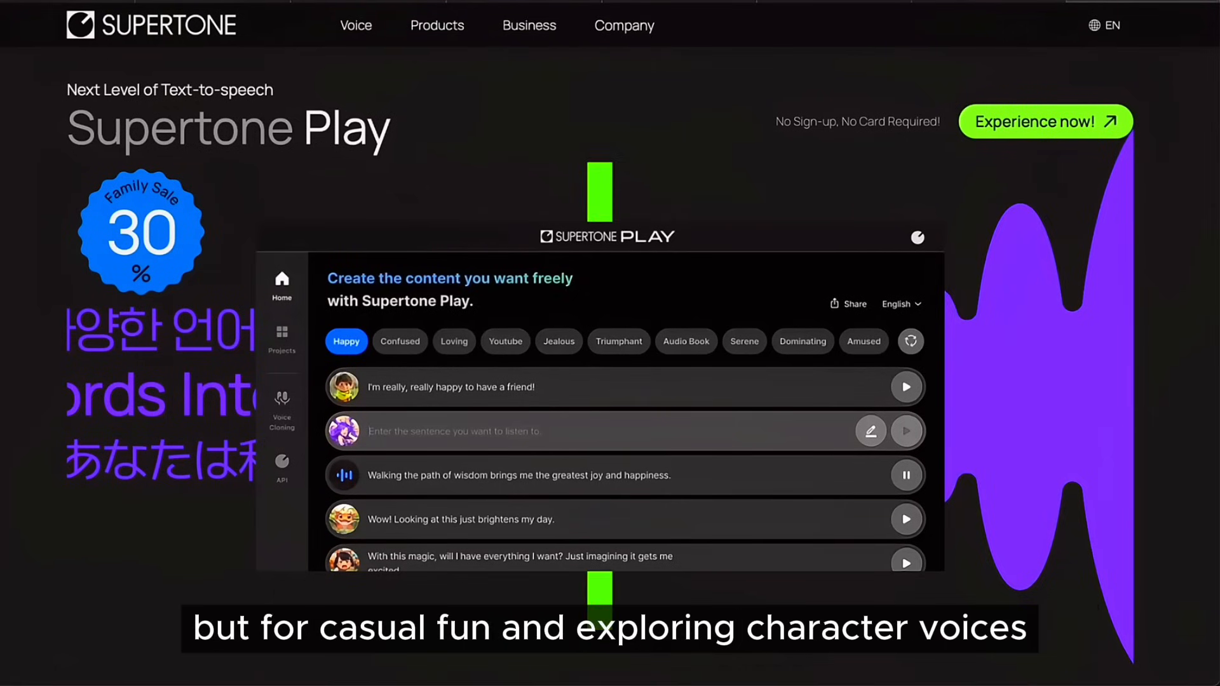
pyautogui.scroll(-1, 610, 401)
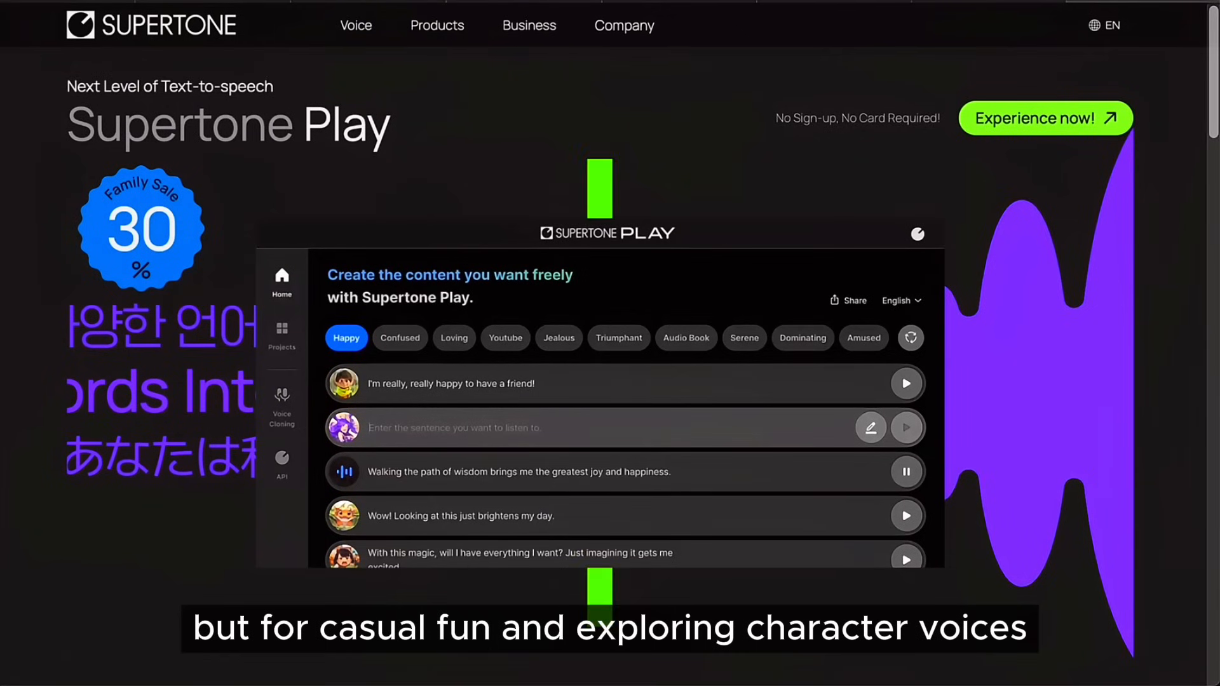
pyautogui.scroll(-3, 665, 429)
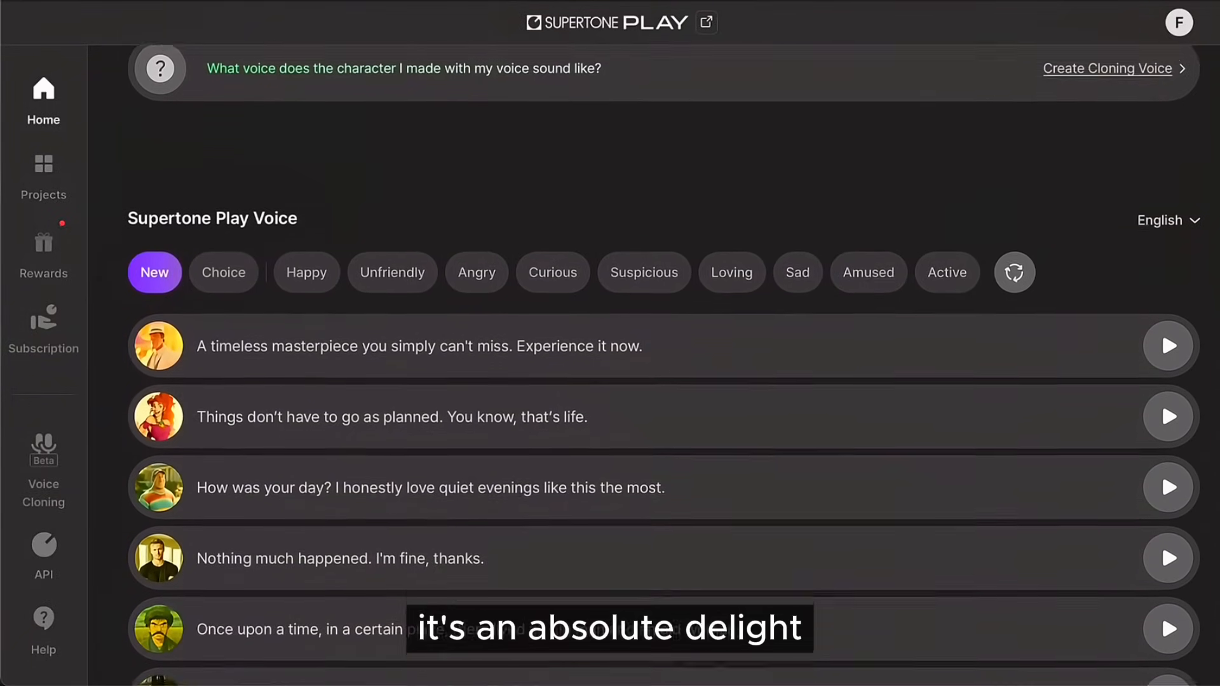
pyautogui.scroll(-3, 664, 429)
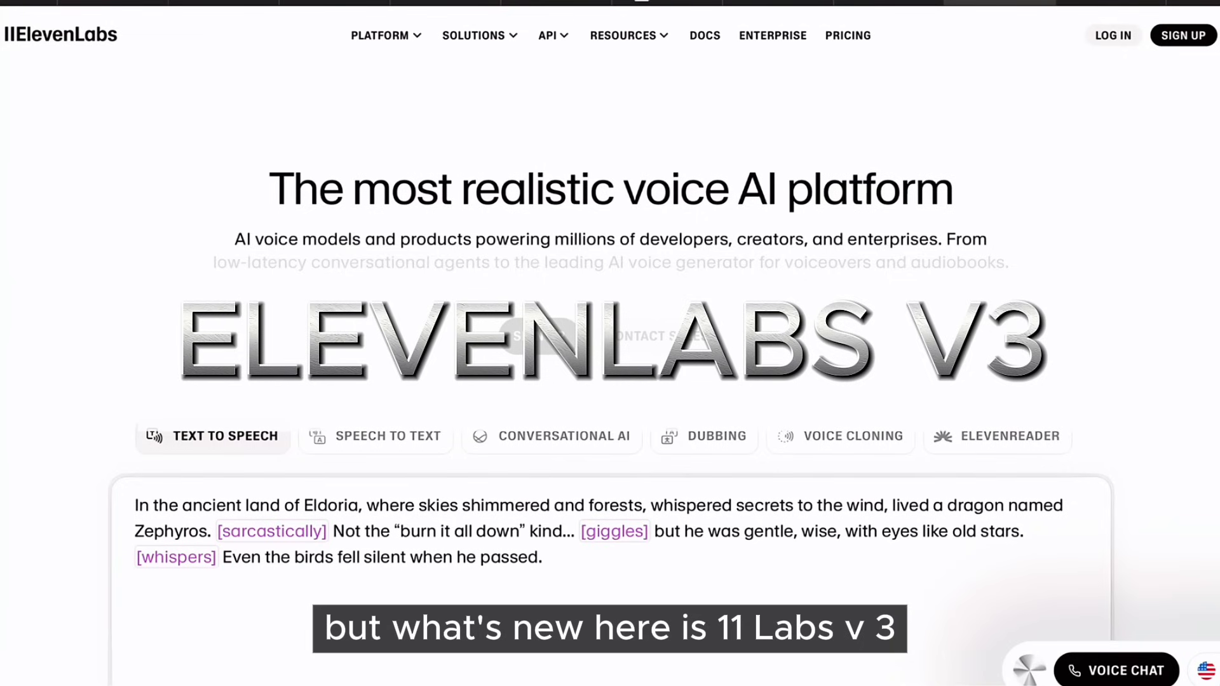
pyautogui.scroll(-3, 610, 344)
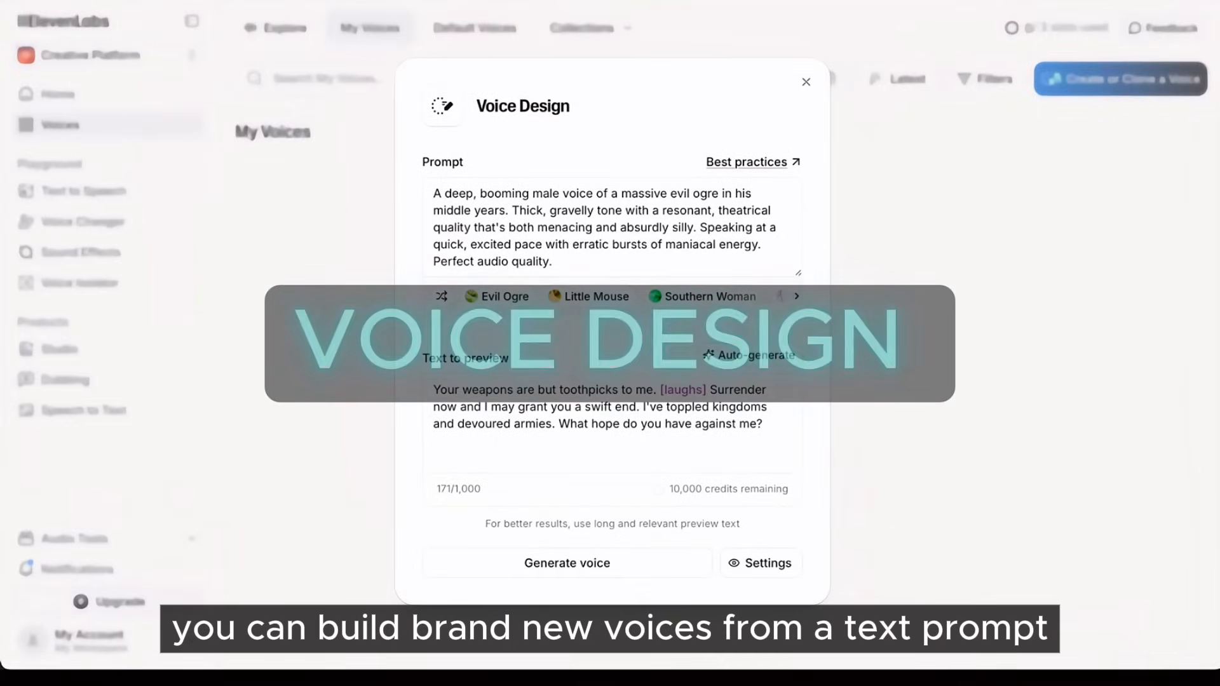
# Replace the Voice Design prompt with the sleepy ghost voice description.
pyautogui.hotkey('ctrl', 'a')
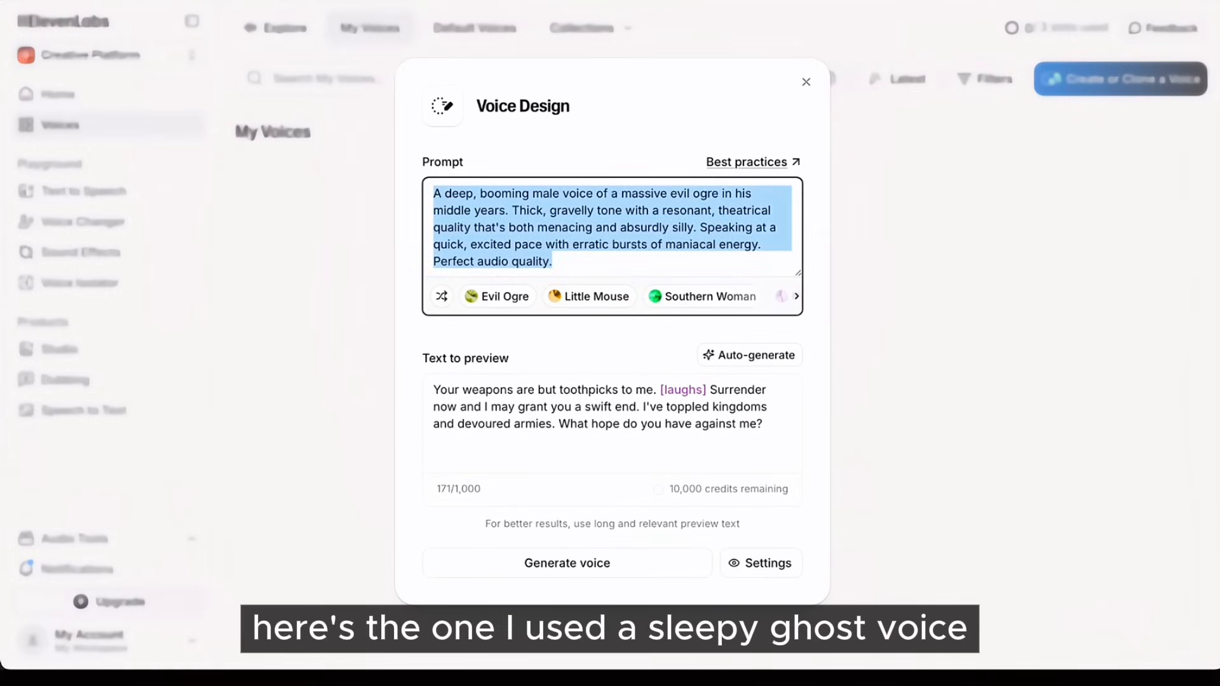
pyautogui.write('A gender-neutral, whispery voice. Soft, floating tone with a hint of echo, dreamy and mysterious—like a ghost telling bedtime stories from another realm.')
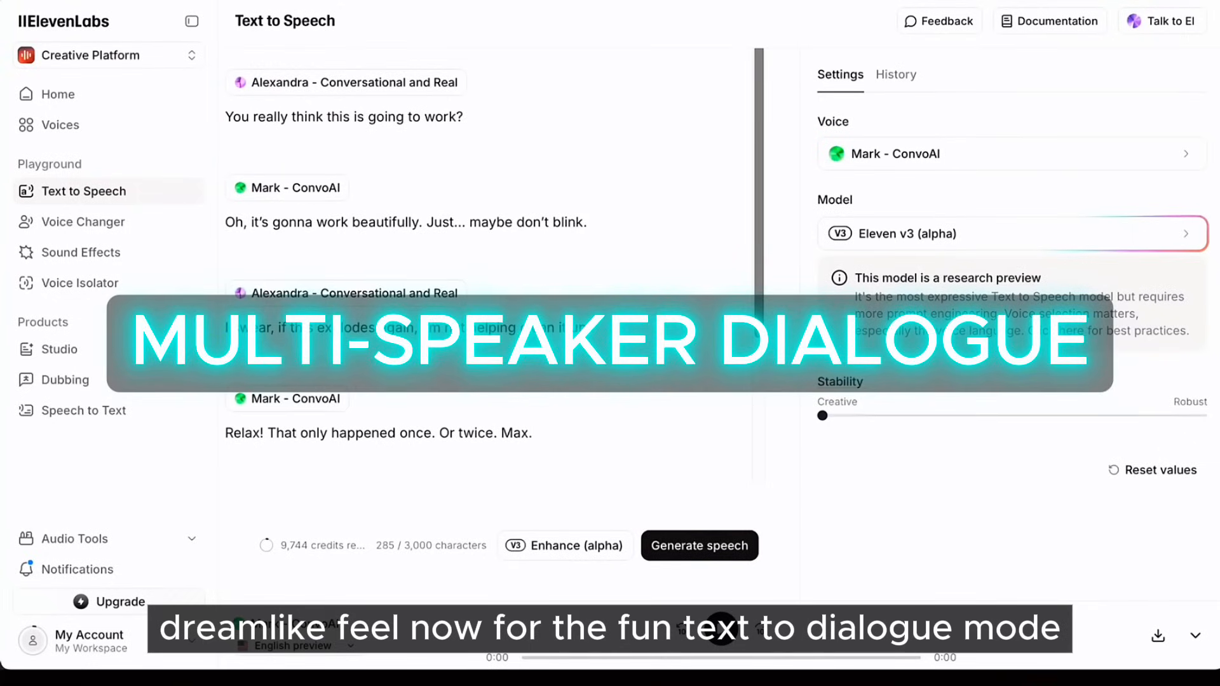
pyautogui.scroll(-1, 493, 254)
pyautogui.scroll(-1, 493, 253)
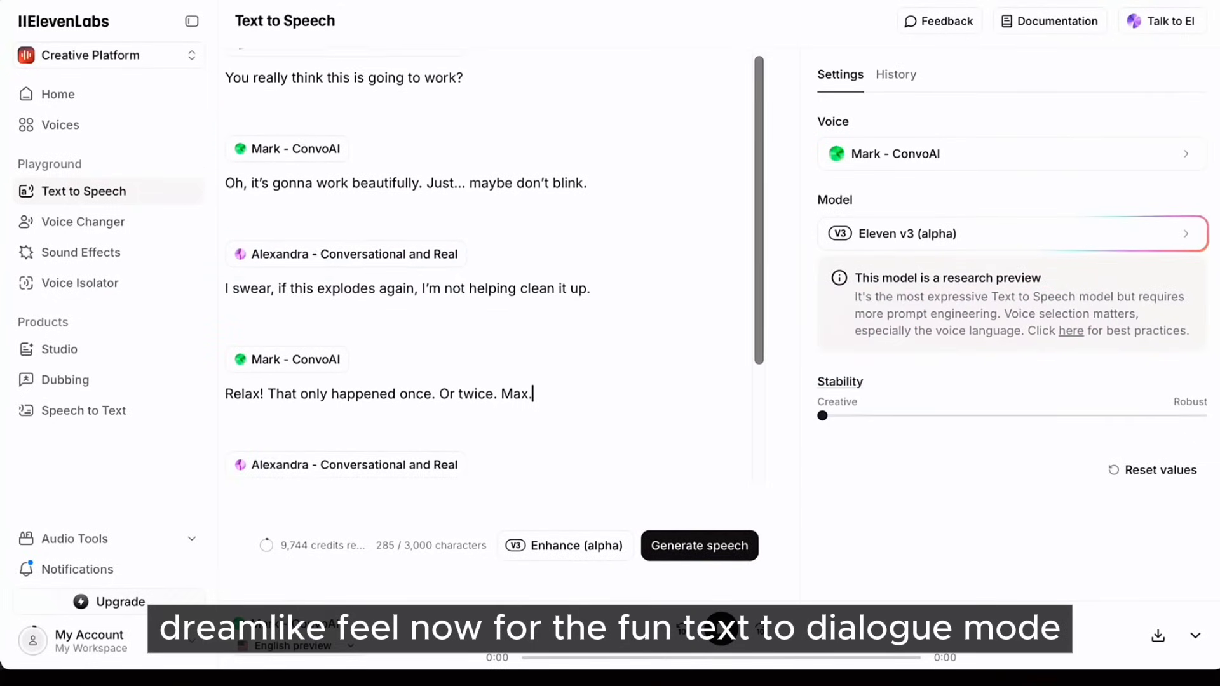
pyautogui.scroll(-1, 493, 254)
pyautogui.scroll(-1, 493, 254)
pyautogui.scroll(-1, 492, 253)
pyautogui.scroll(-1, 493, 254)
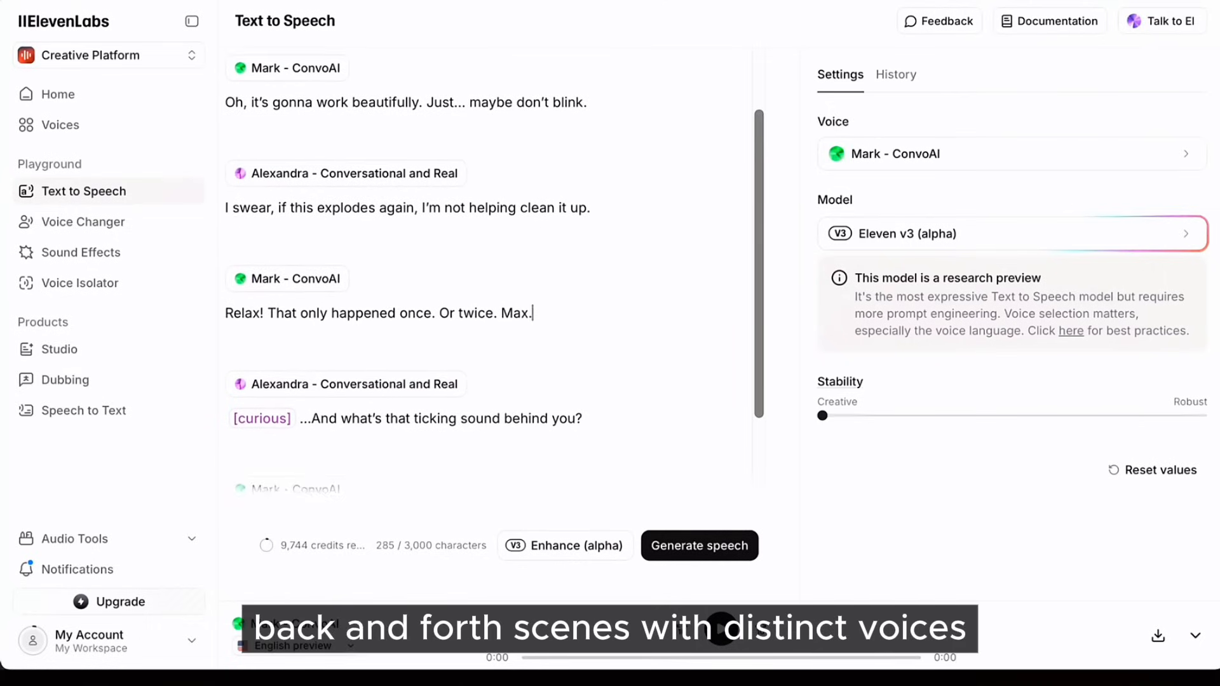
pyautogui.scroll(-1, 492, 254)
pyautogui.scroll(-1, 493, 254)
pyautogui.scroll(-1, 493, 254)
pyautogui.scroll(-1, 492, 253)
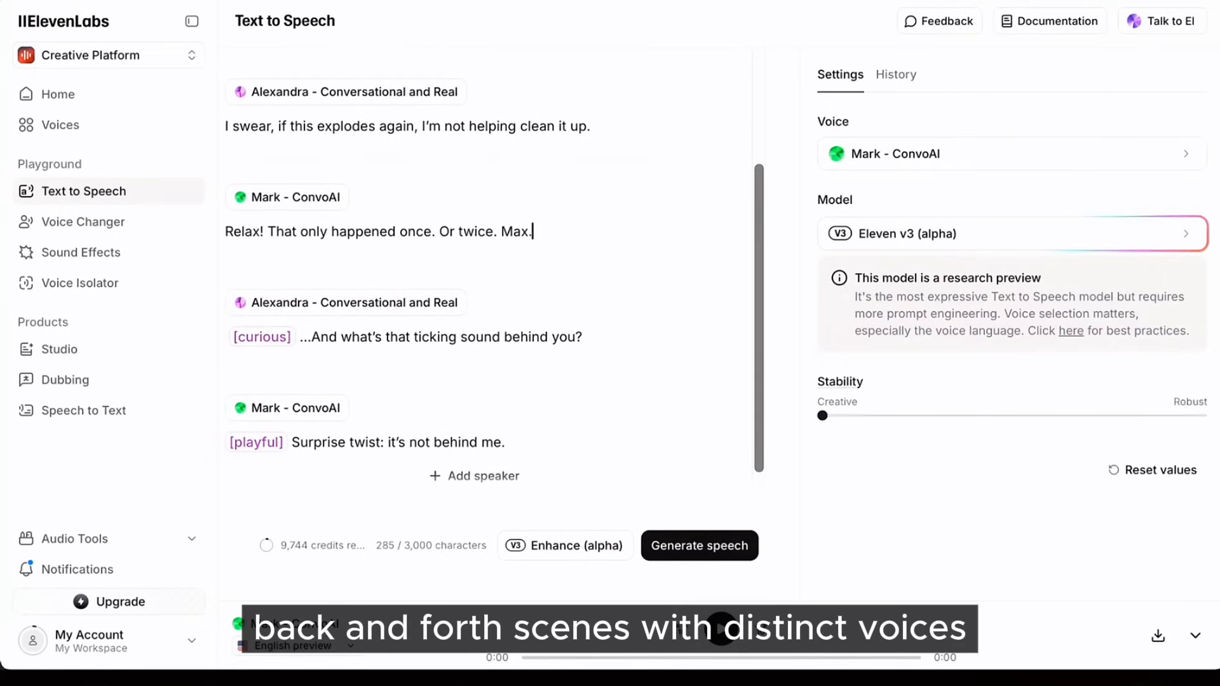
pyautogui.scroll(-1, 493, 254)
pyautogui.scroll(-1, 493, 254)
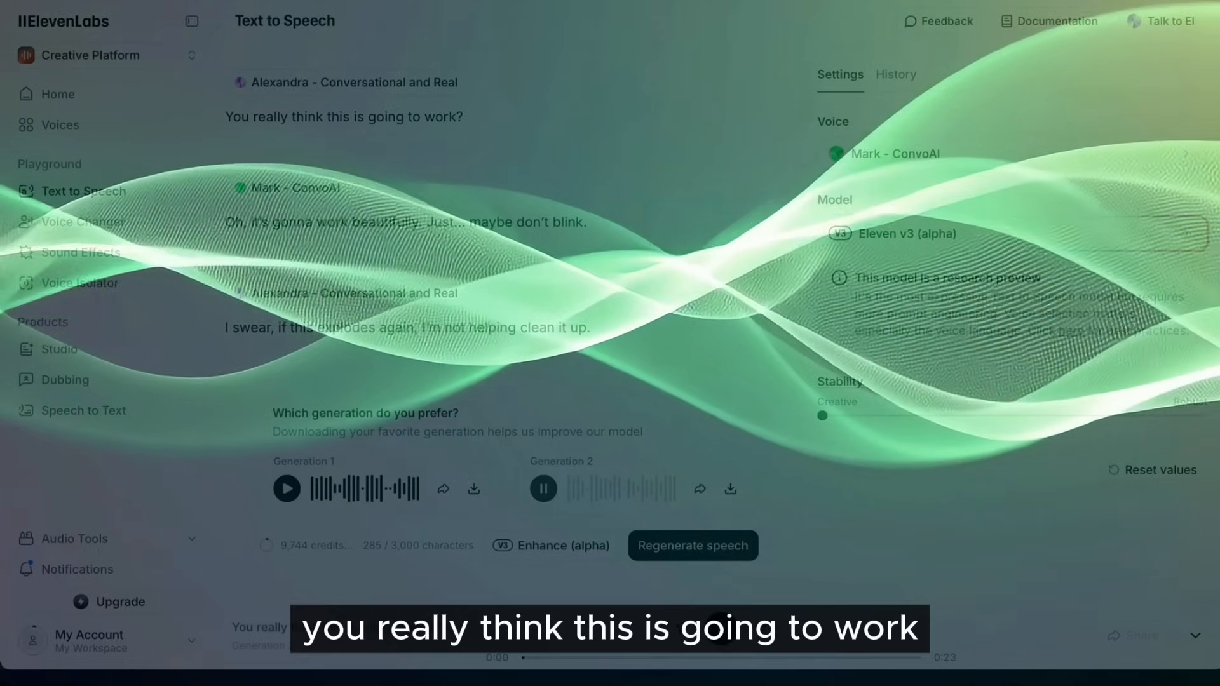